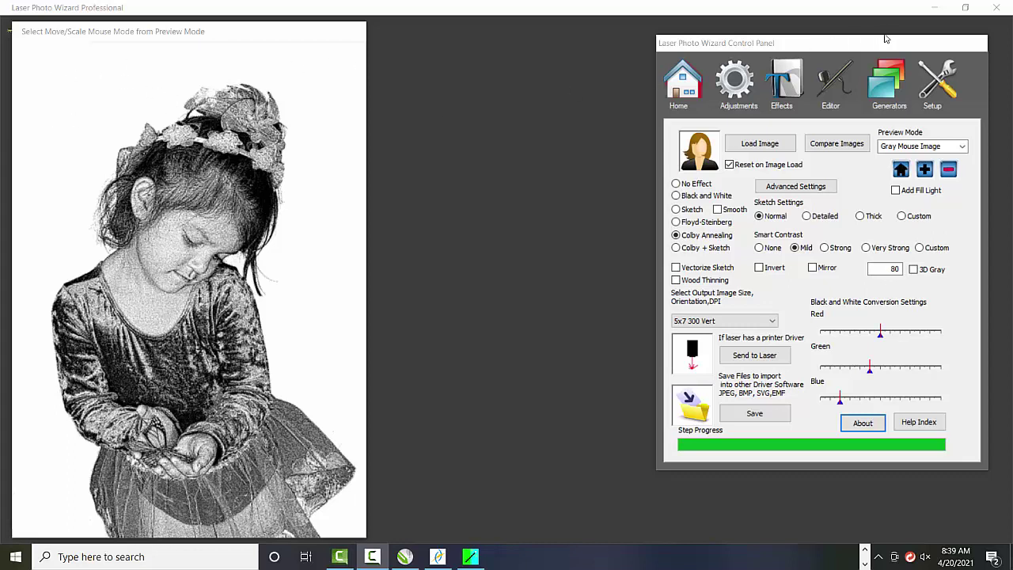
# - Apply an Oval frame to the dithered girl portrait, then return to the Home page
pyautogui.click(791, 83)
pyautogui.click(840, 127)
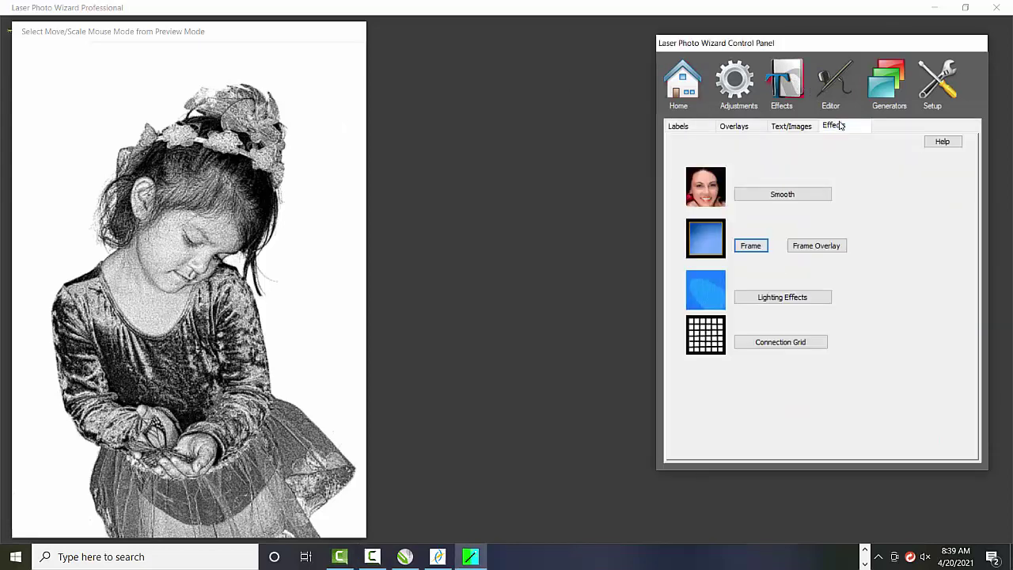
pyautogui.click(756, 247)
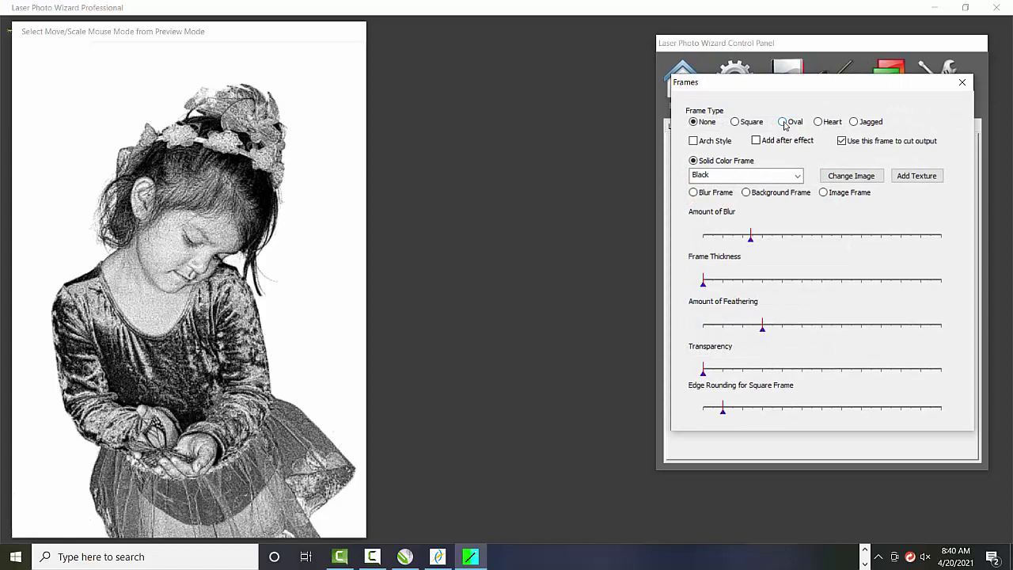
pyautogui.click(784, 125)
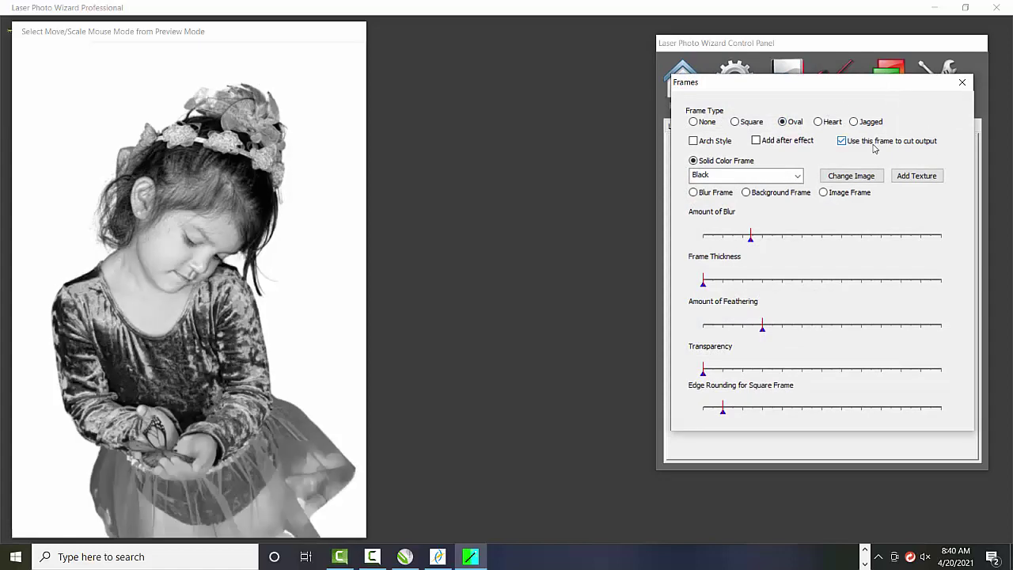
pyautogui.click(963, 82)
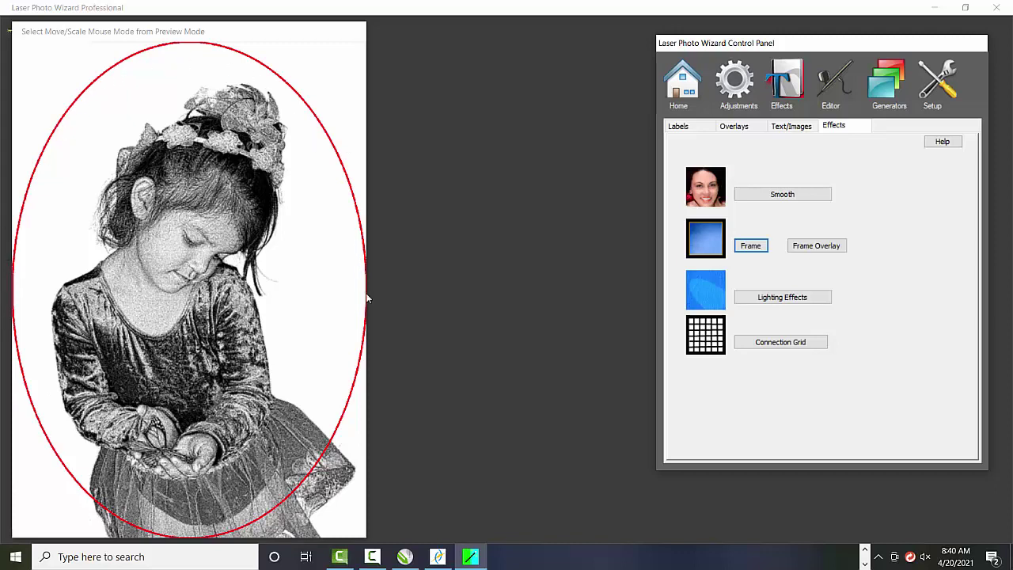
pyautogui.click(695, 91)
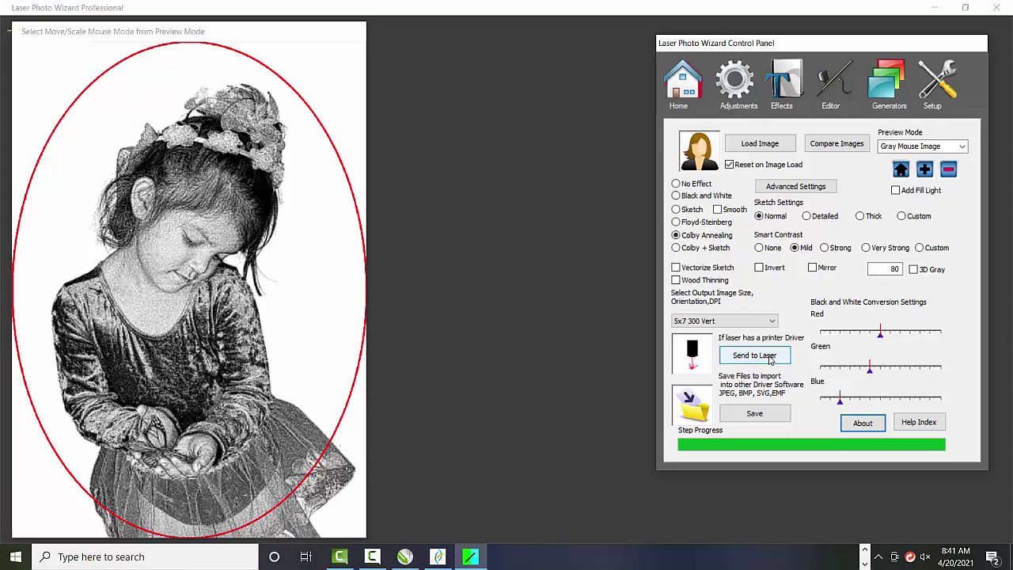
# - Start sending to the laser with Spirit-4.04-03 as the printer
pyautogui.click(752, 356)
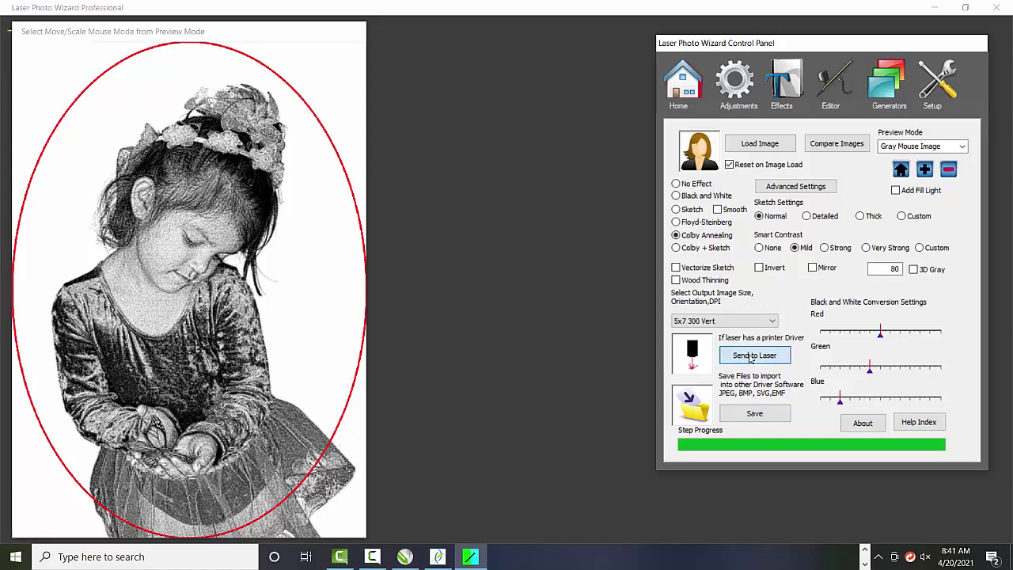
pyautogui.click(874, 188)
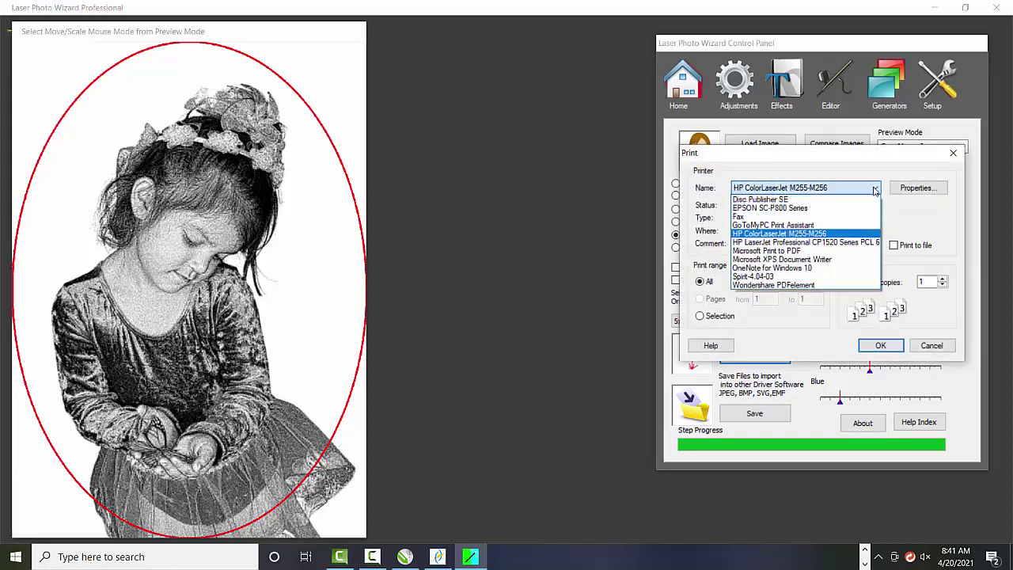
pyautogui.click(792, 276)
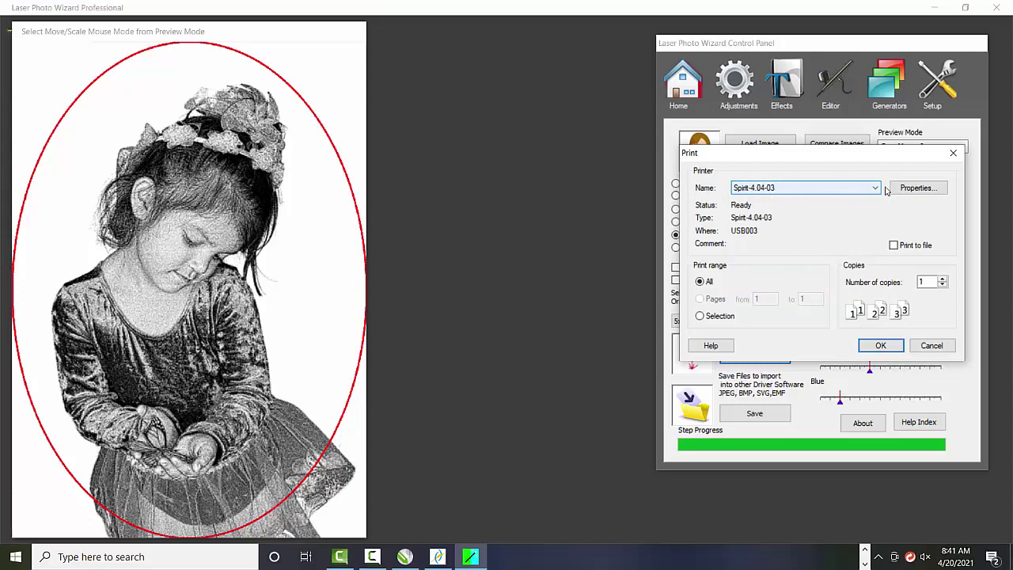
# - Load the mapleplywood15.spi settings in the driver properties to show pen speed 30, power 70, 400 PPI
pyautogui.click(918, 190)
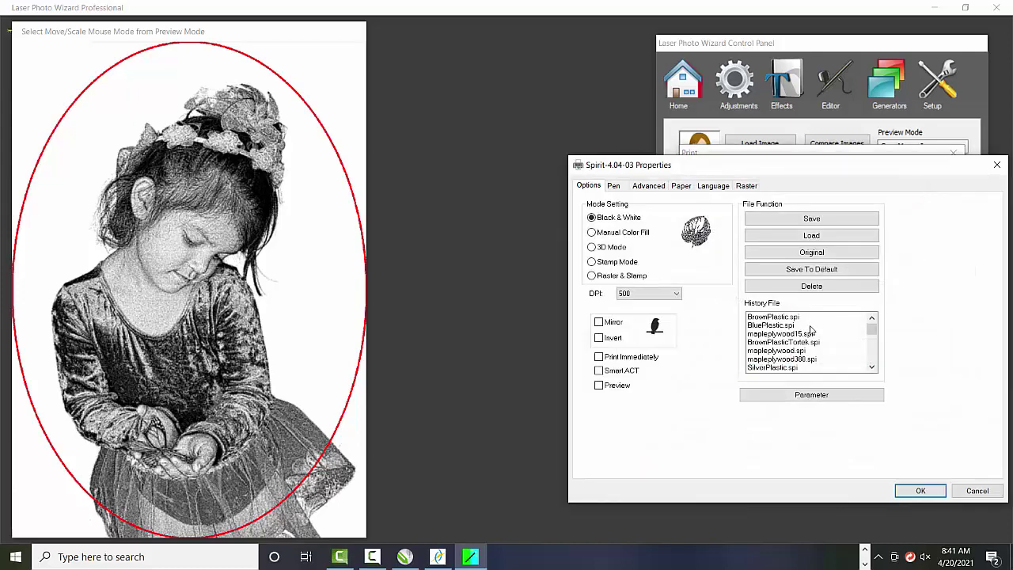
pyautogui.click(767, 334)
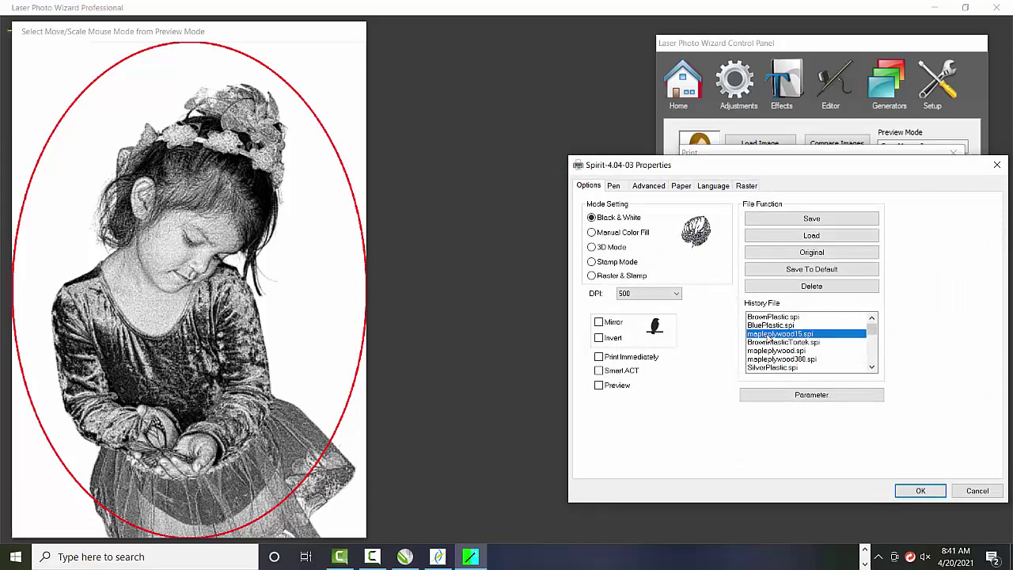
pyautogui.doubleClick(767, 334)
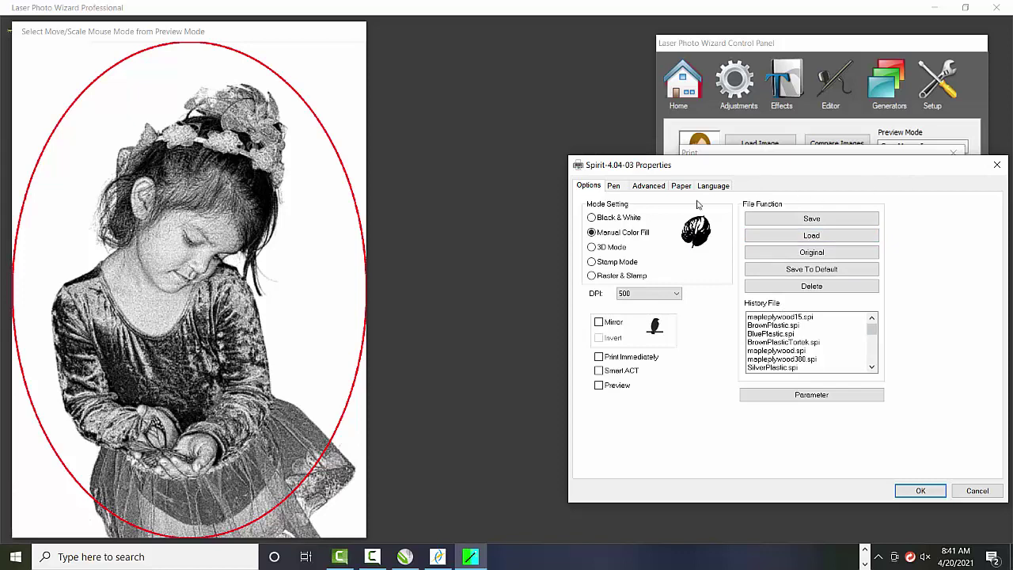
pyautogui.click(621, 185)
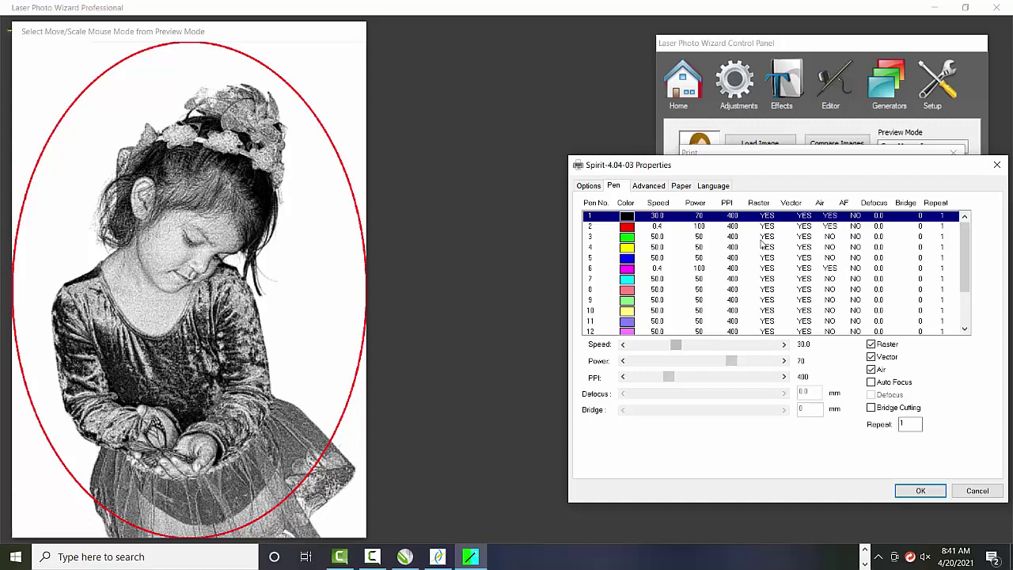
# - Accept the driver settings and print, letting the system create matching 508 DPI image settings
pyautogui.click(998, 165)
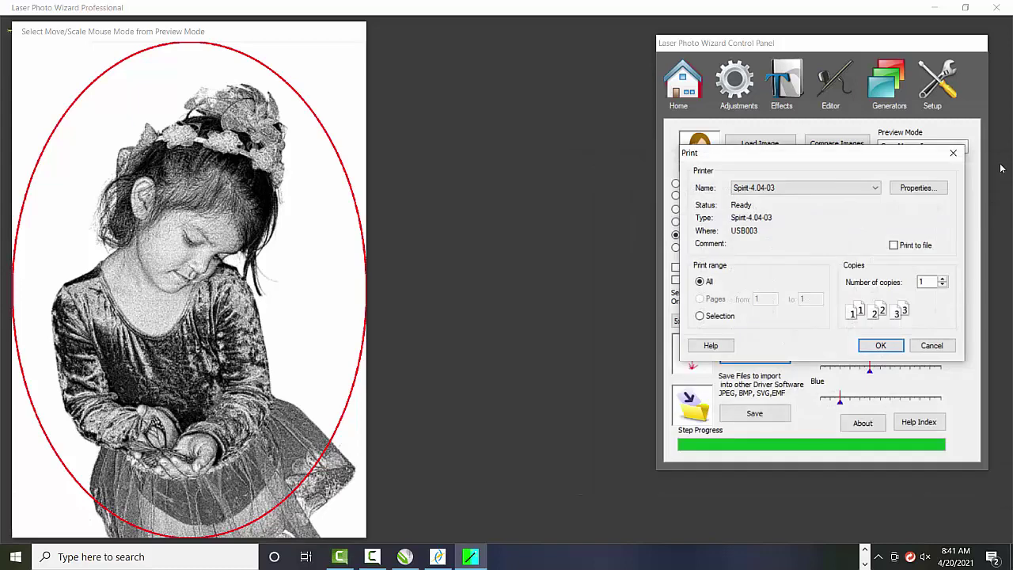
pyautogui.click(881, 345)
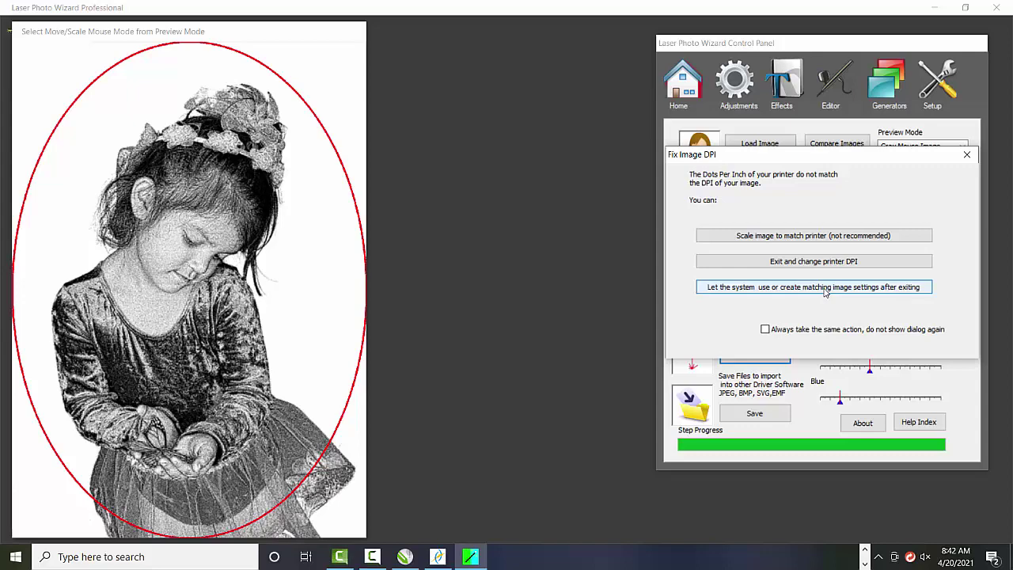
pyautogui.click(826, 290)
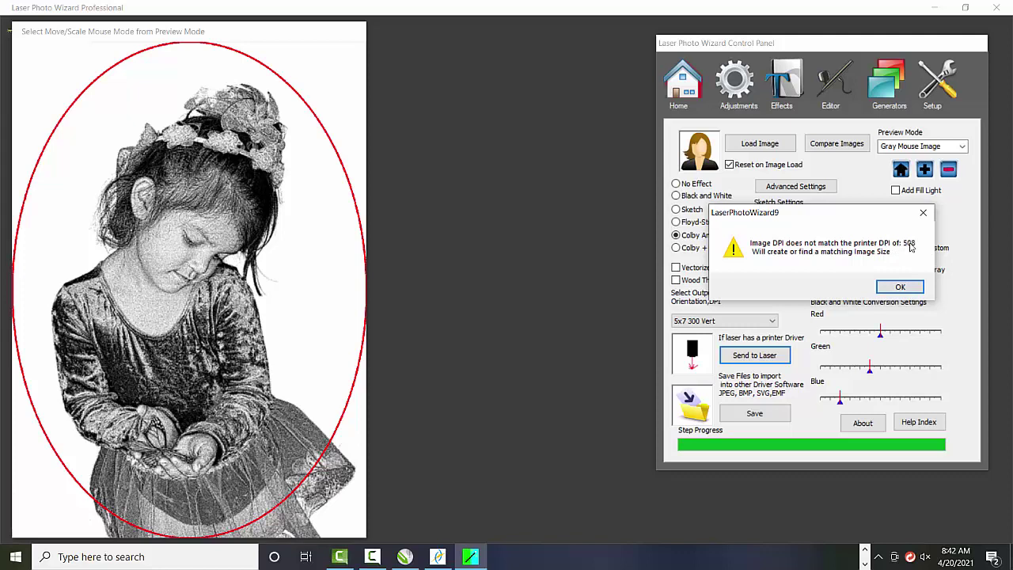
pyautogui.click(900, 288)
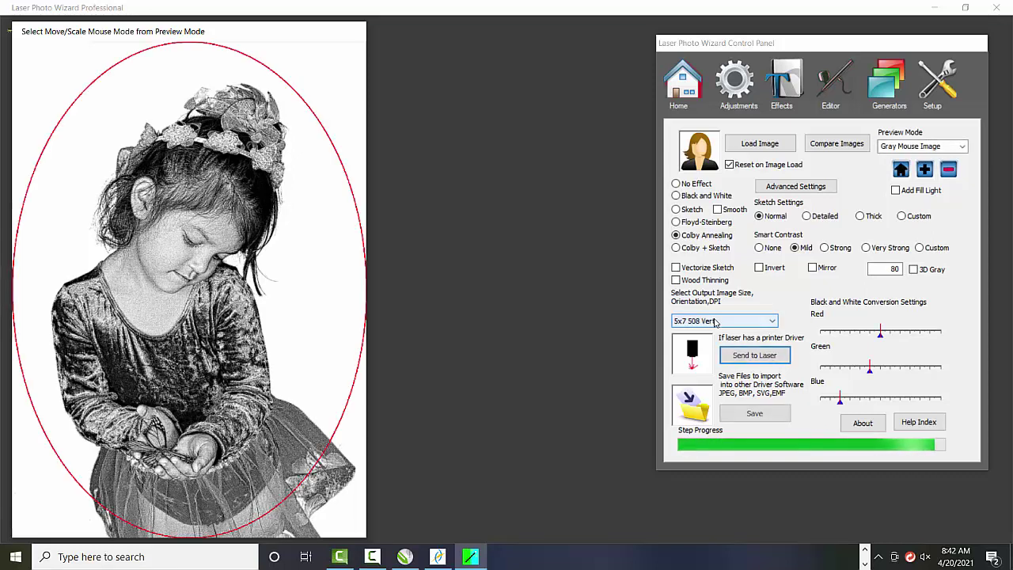
# - Send the 5x7 508 Vert engraving to the Spirit-4.04-03 laser
pyautogui.click(763, 357)
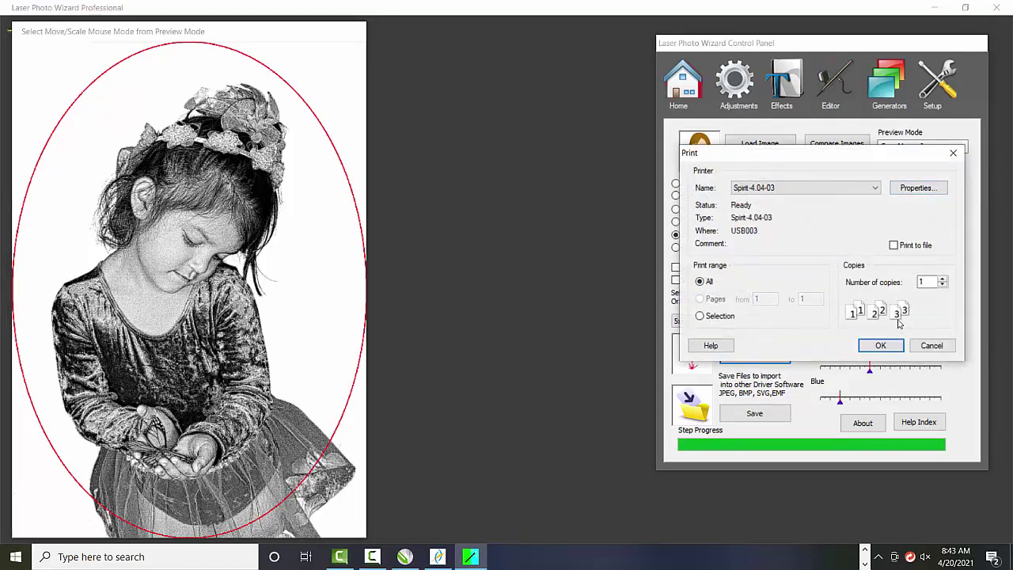
pyautogui.click(879, 346)
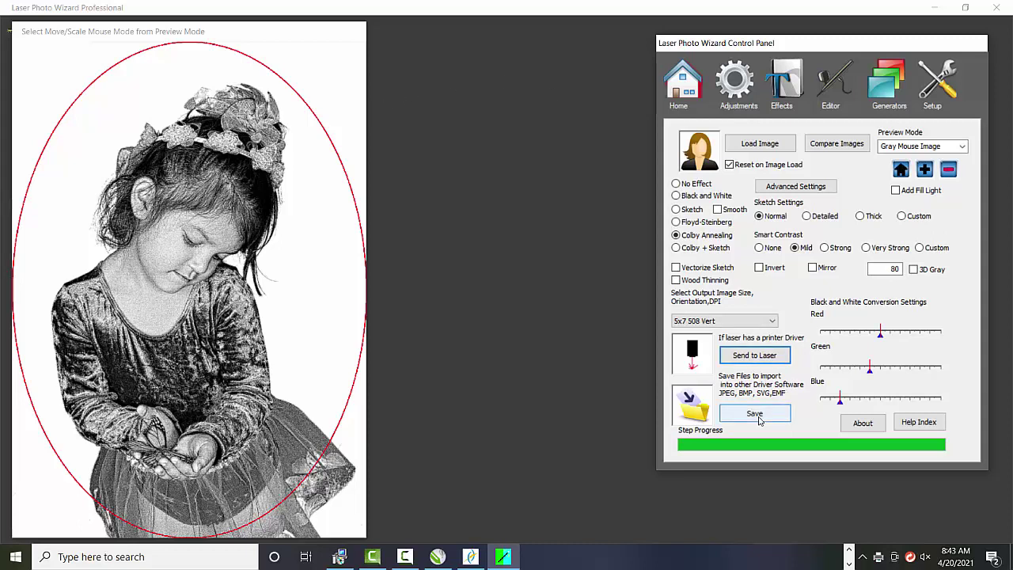
# - Save the engraving over GSW_Girl.bmp in AA Transfer, replacing the old file, and bring up File Explorer
pyautogui.click(758, 414)
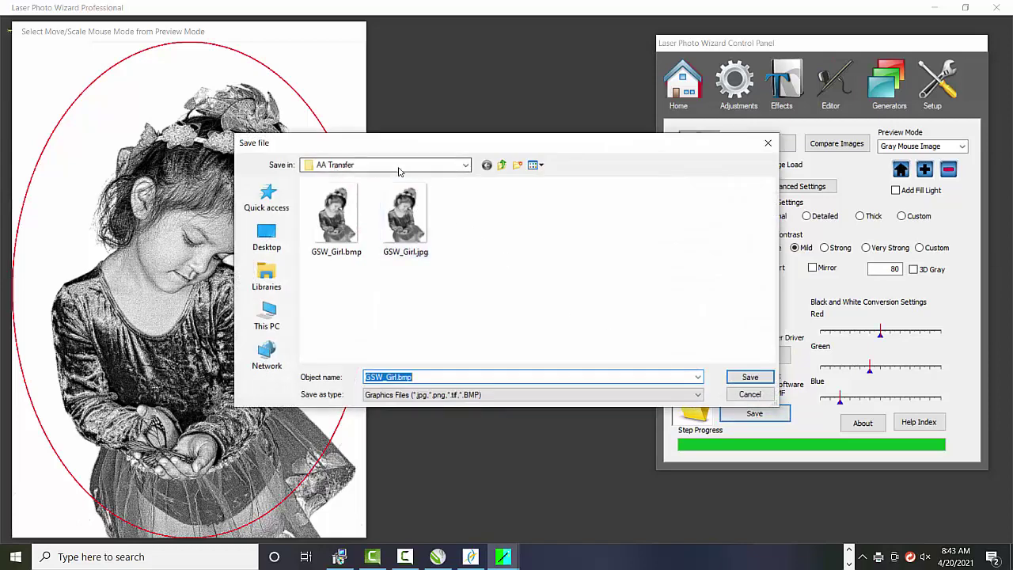
pyautogui.click(748, 378)
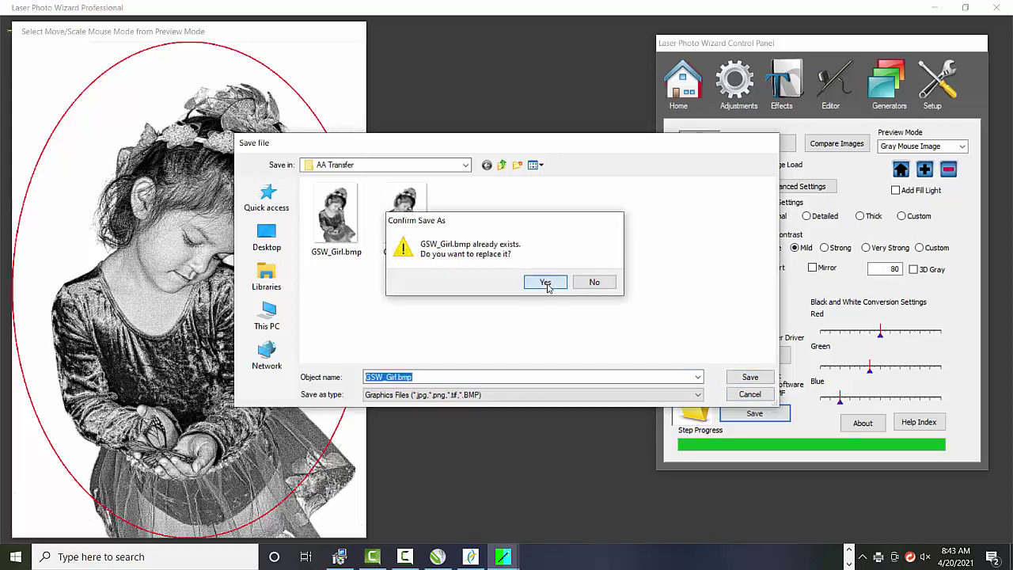
pyautogui.click(551, 286)
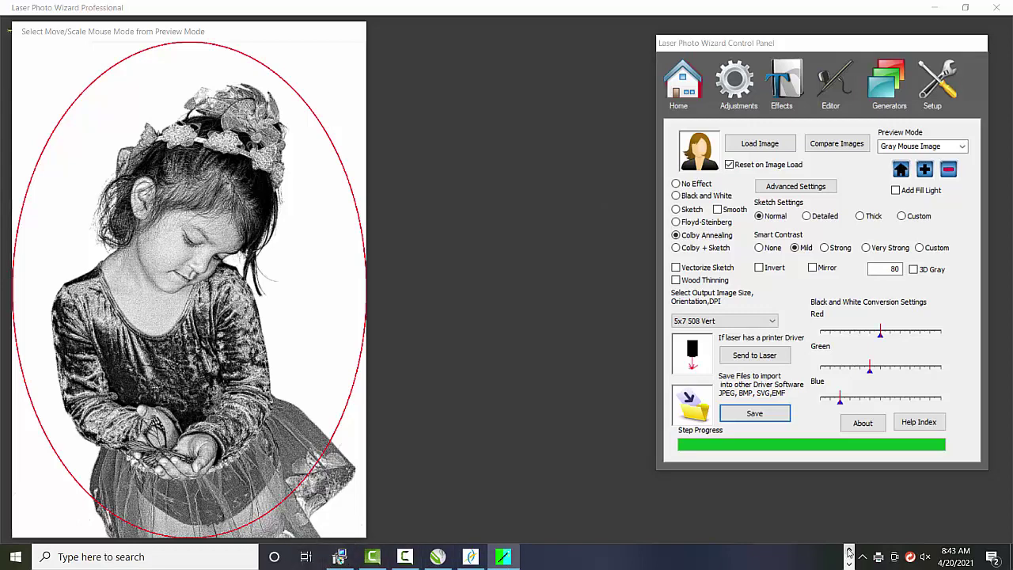
pyautogui.click(411, 557)
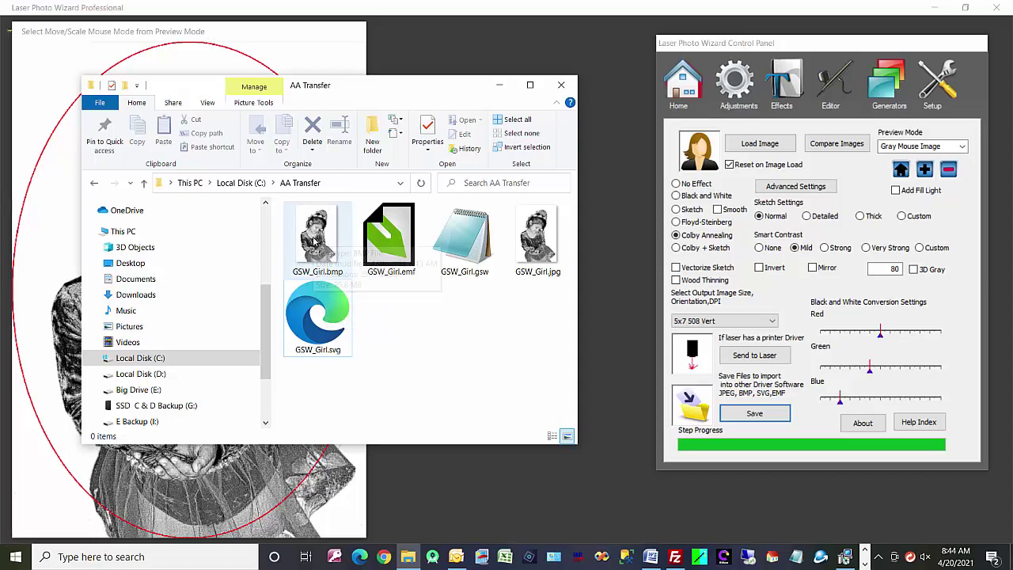
# - Check the GSW_Girl BMP, EMF, GSW, JPG and 10.2 MB SVG files in C:\AA Transfer
pyautogui.moveTo(315, 243)
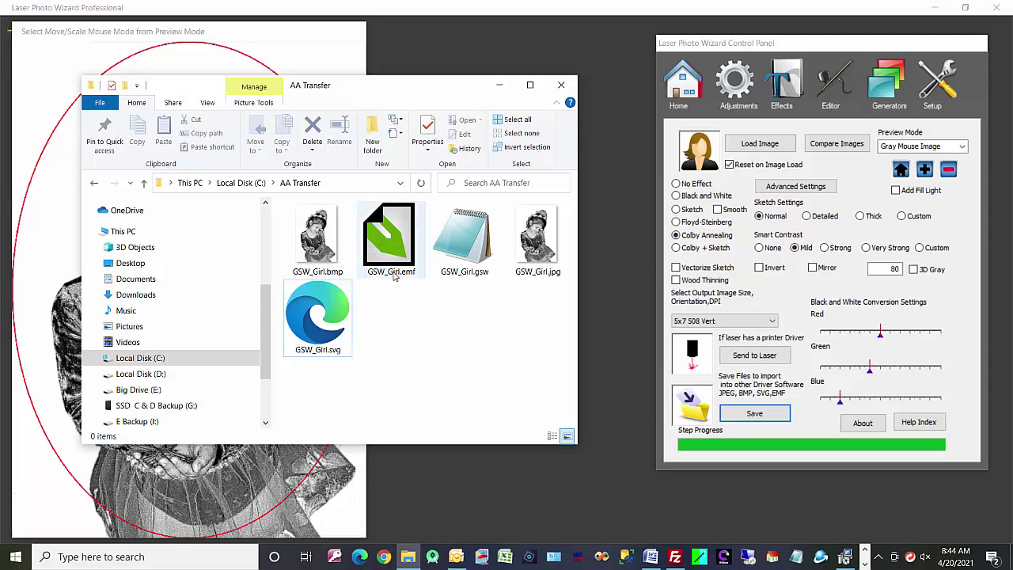
pyautogui.moveTo(395, 276)
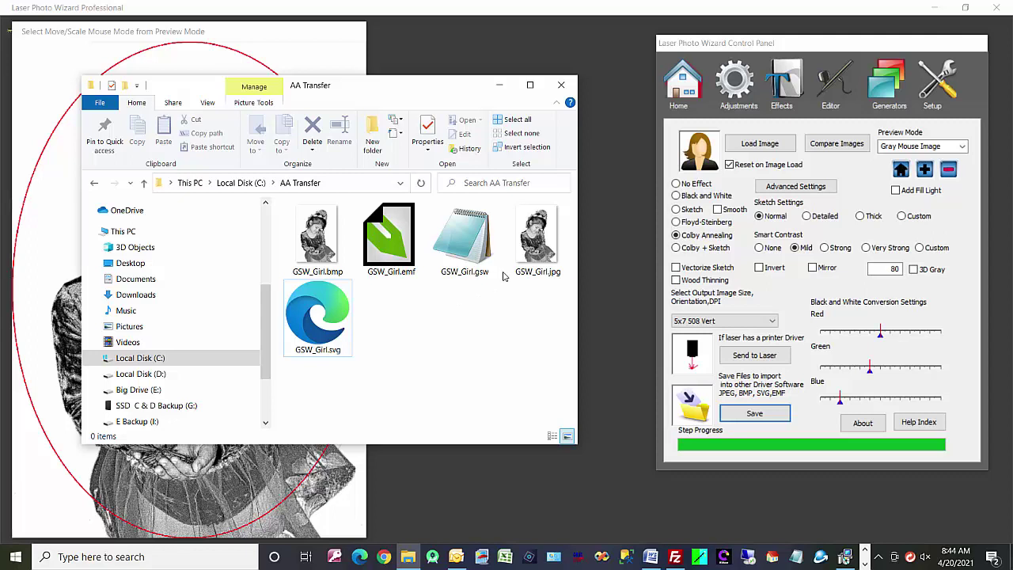
pyautogui.moveTo(550, 281)
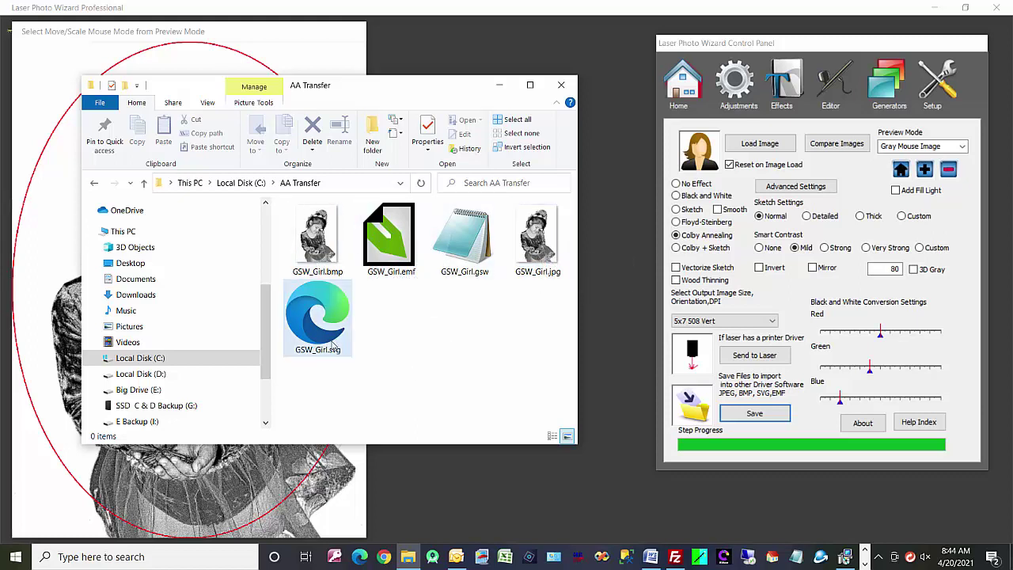
pyautogui.moveTo(334, 345)
pyautogui.moveTo(326, 327)
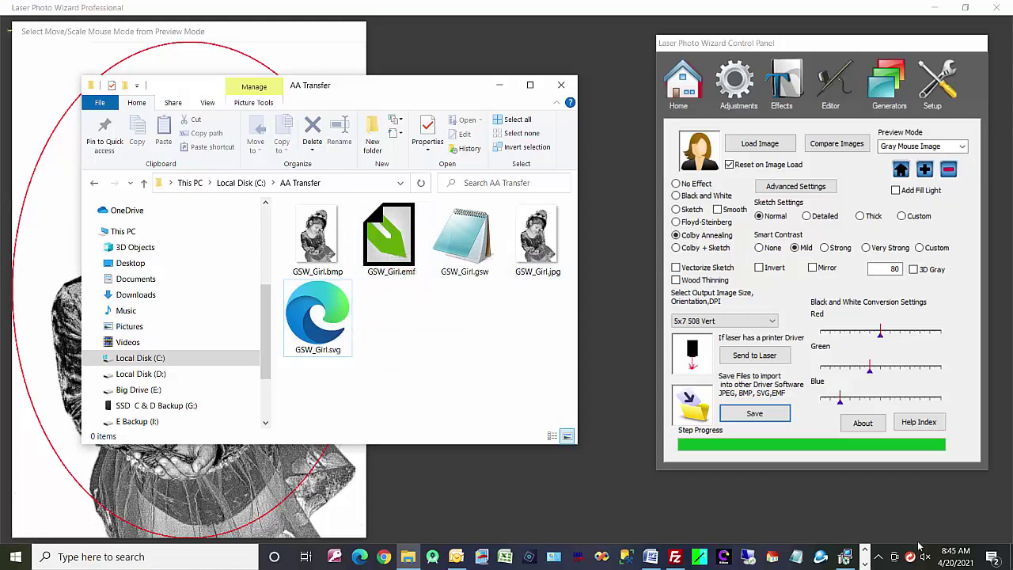
# - Import GSW_Girl.bmp onto the RDWorks canvas, then switch back to Laser Photo Wizard
pyautogui.click(865, 564)
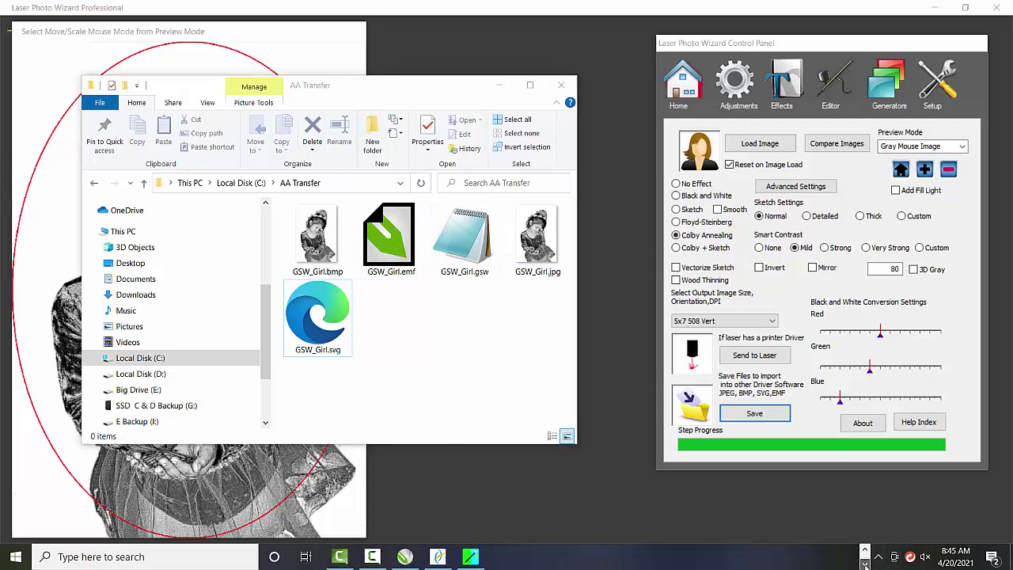
pyautogui.click(438, 558)
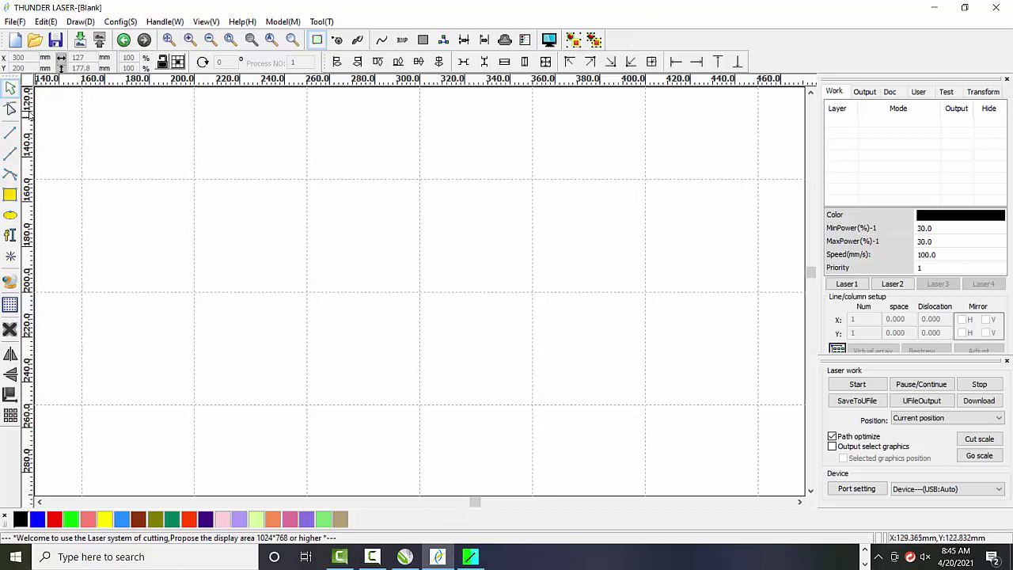
pyautogui.click(10, 23)
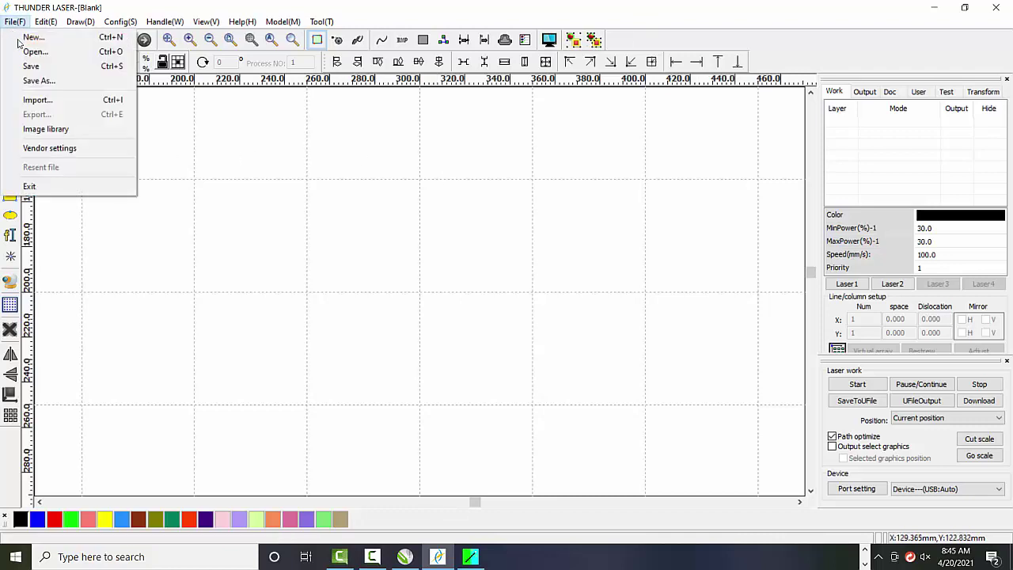
pyautogui.click(42, 103)
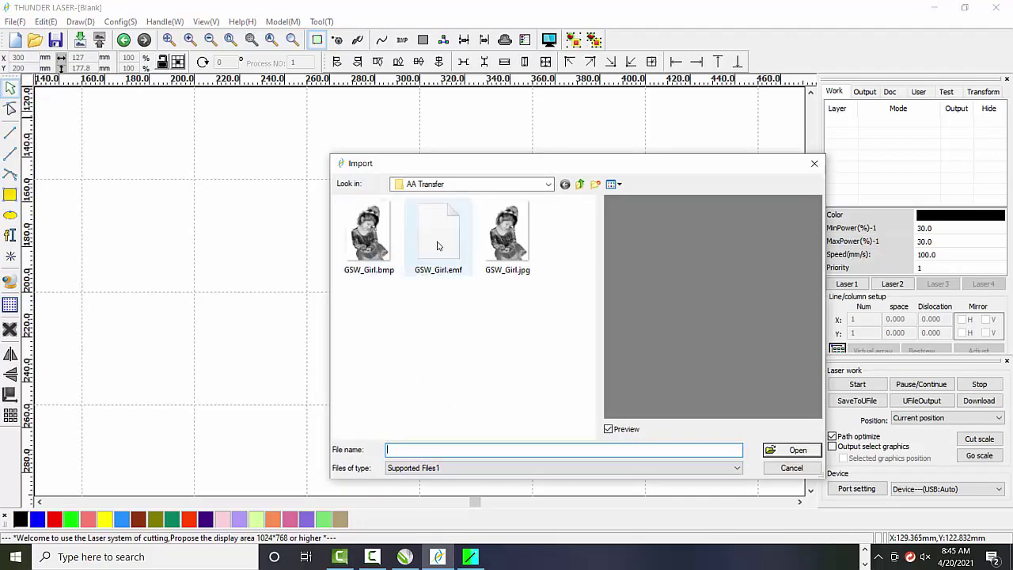
pyautogui.click(369, 236)
pyautogui.click(798, 451)
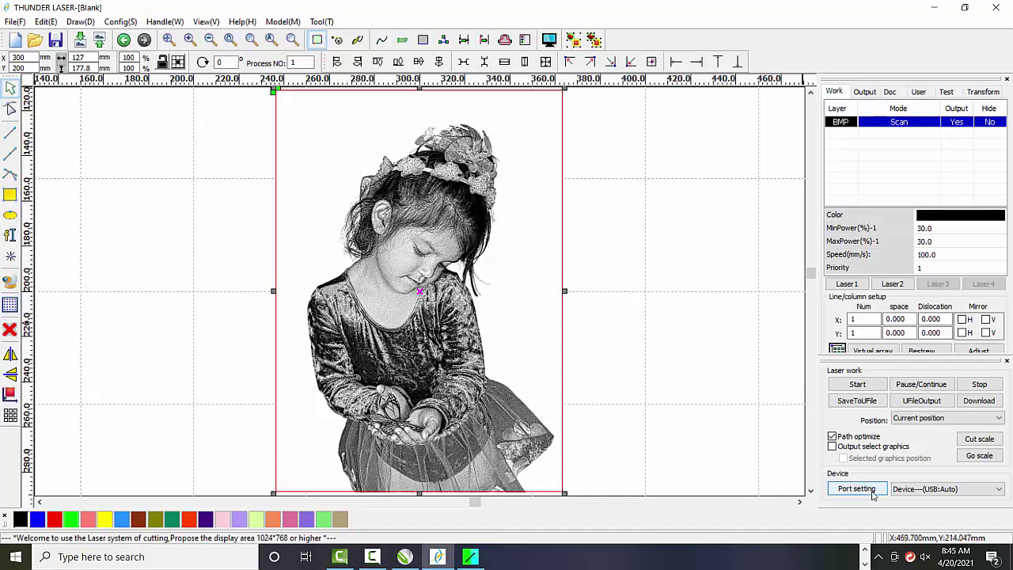
pyautogui.click(857, 385)
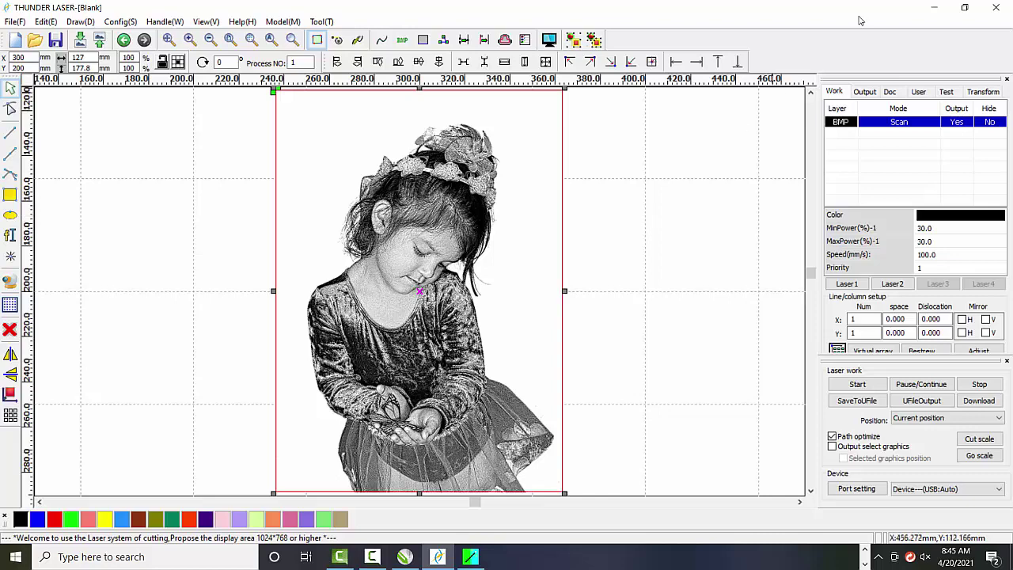
pyautogui.click(470, 557)
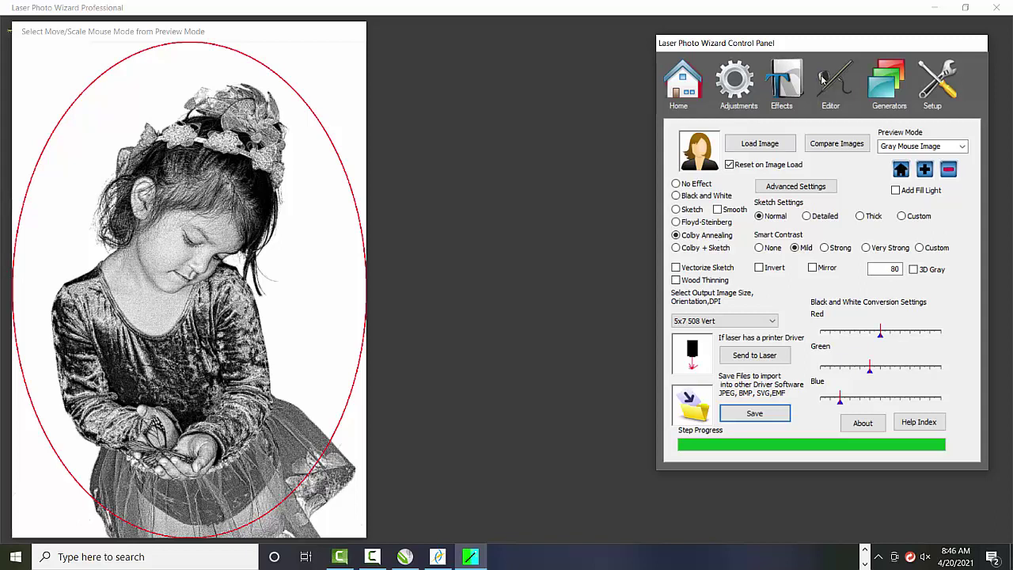
pyautogui.click(889, 94)
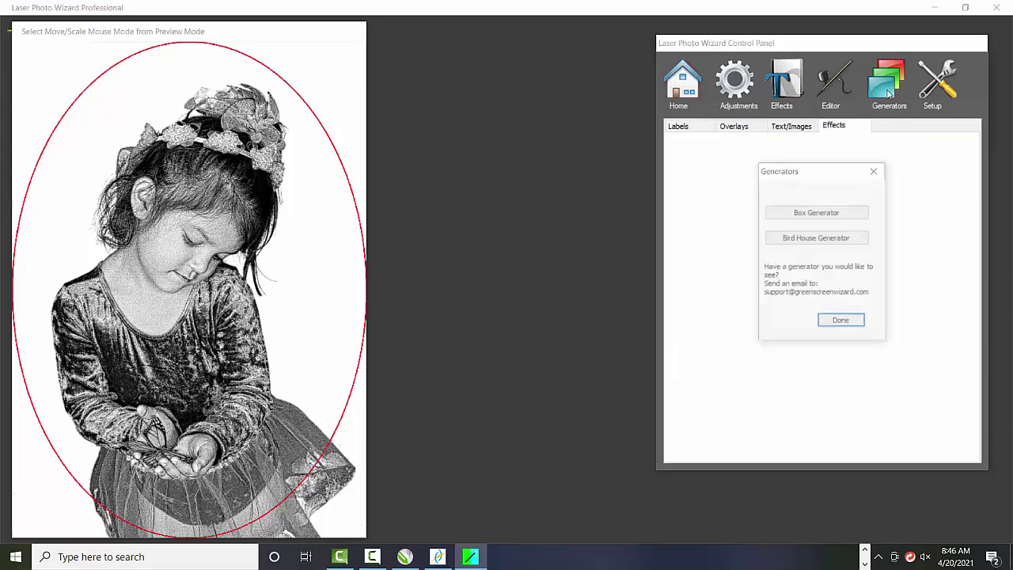
pyautogui.click(875, 171)
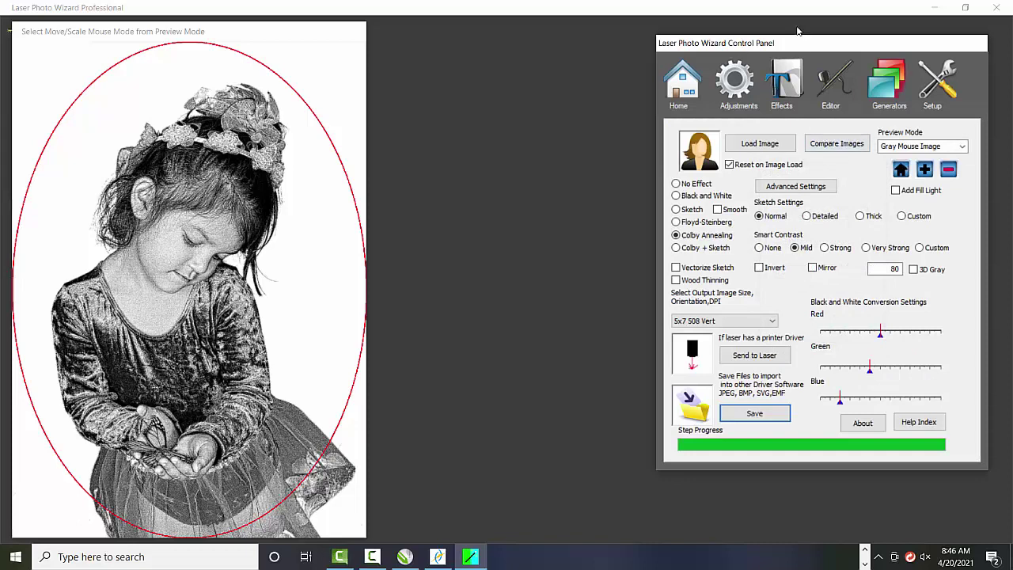
pyautogui.click(938, 9)
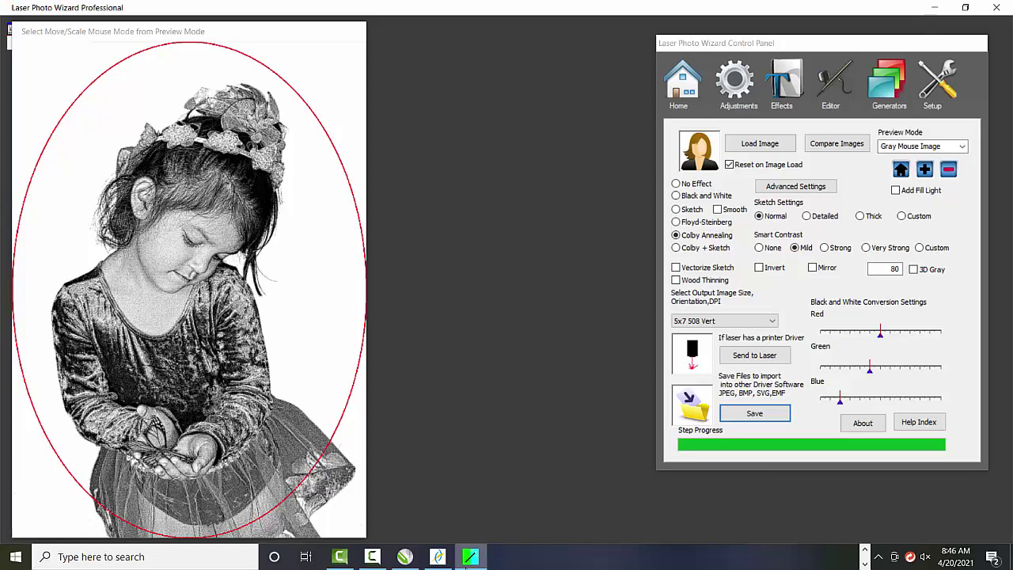
# - Import GSW_Girl.svg onto the blank Untitled-1 page and move it toward the top-left
pyautogui.click(404, 558)
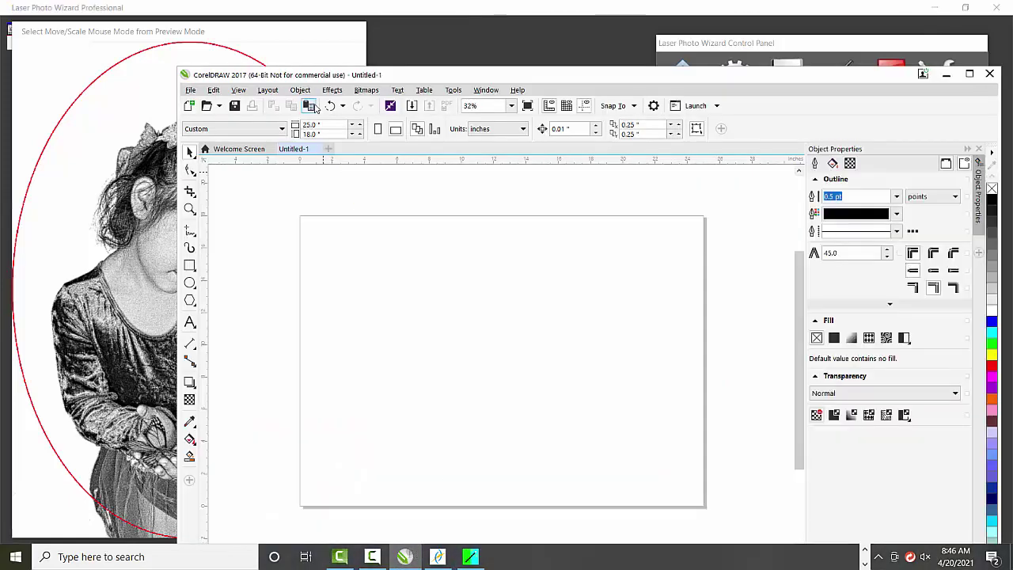
pyautogui.click(190, 89)
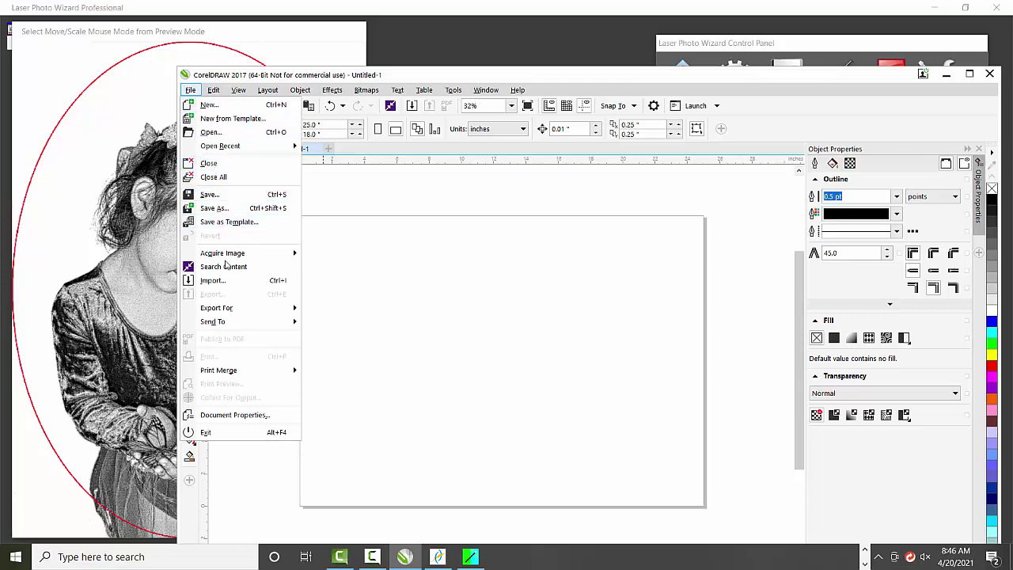
pyautogui.click(226, 281)
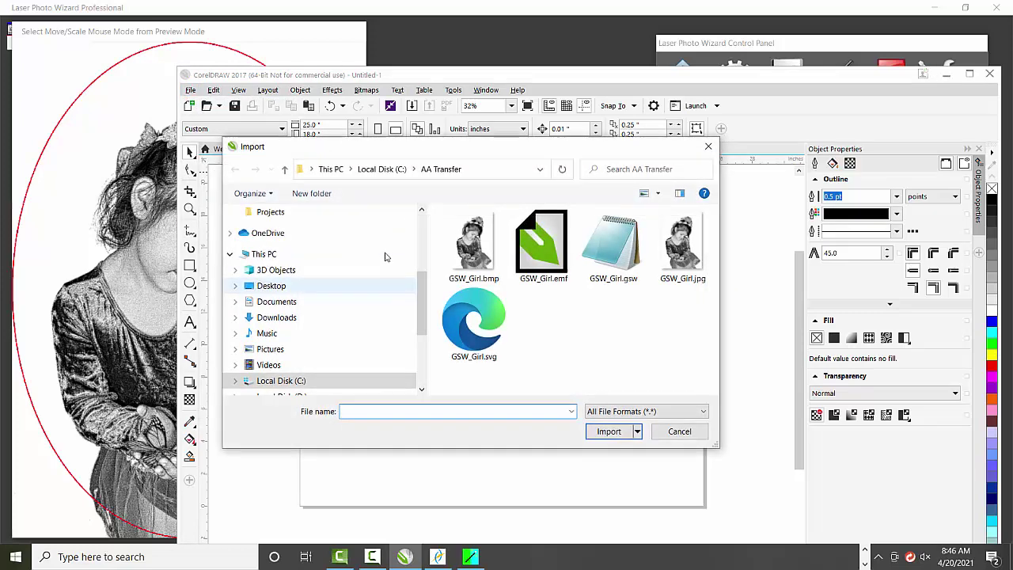
pyautogui.click(486, 318)
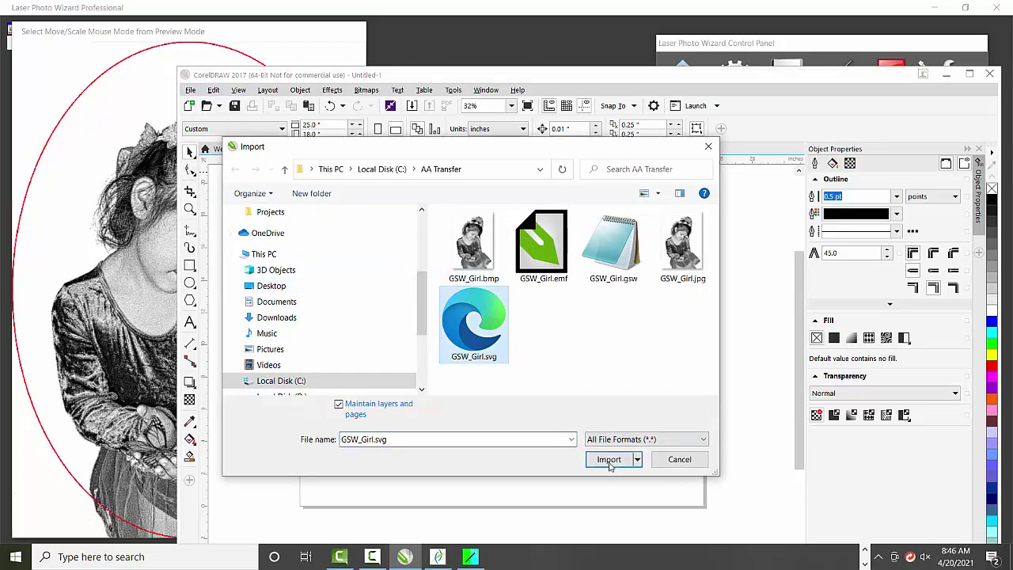
pyautogui.click(609, 460)
pyautogui.click(662, 276)
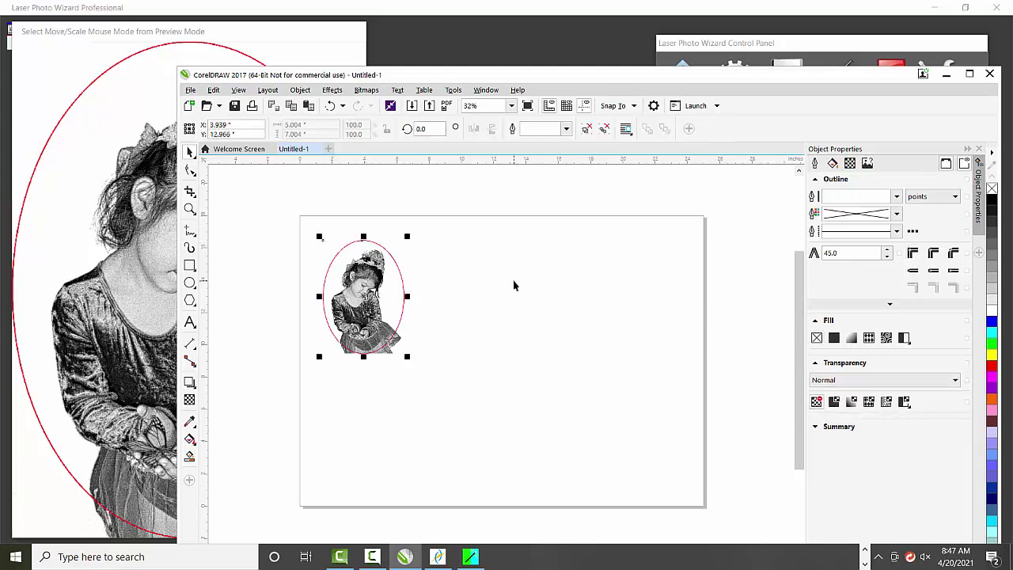
pyautogui.moveTo(364, 295); pyautogui.dragTo(350, 285)
# - Import GSW_Girl.emf and place it right of the SVG copy, level with it
pyautogui.click(478, 304)
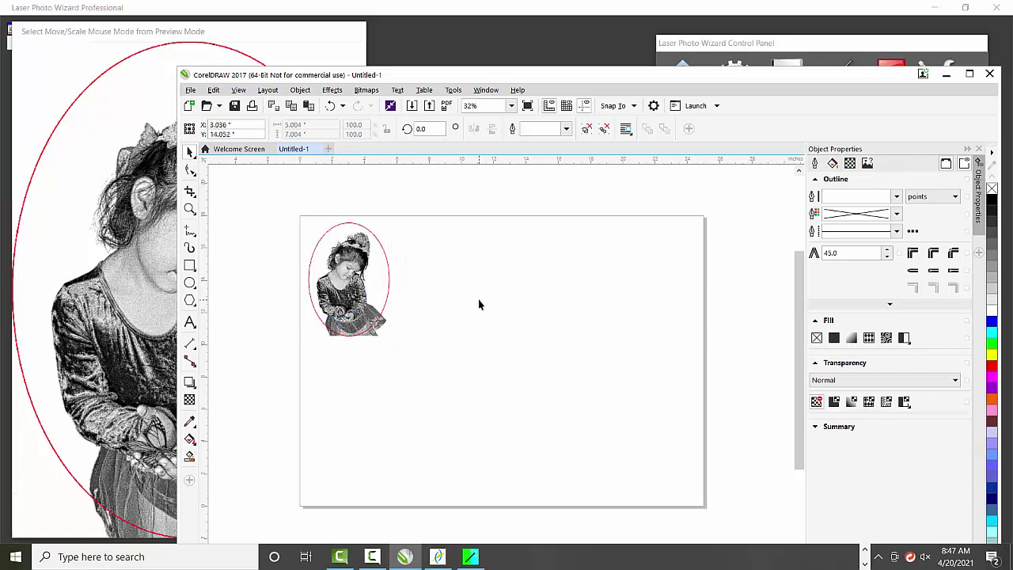
pyautogui.click(190, 90)
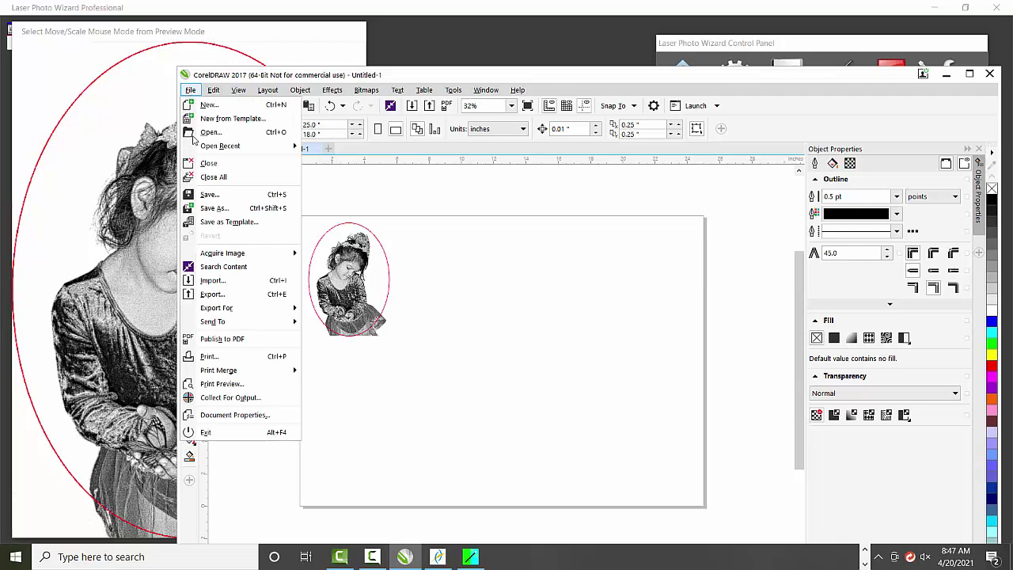
pyautogui.click(214, 281)
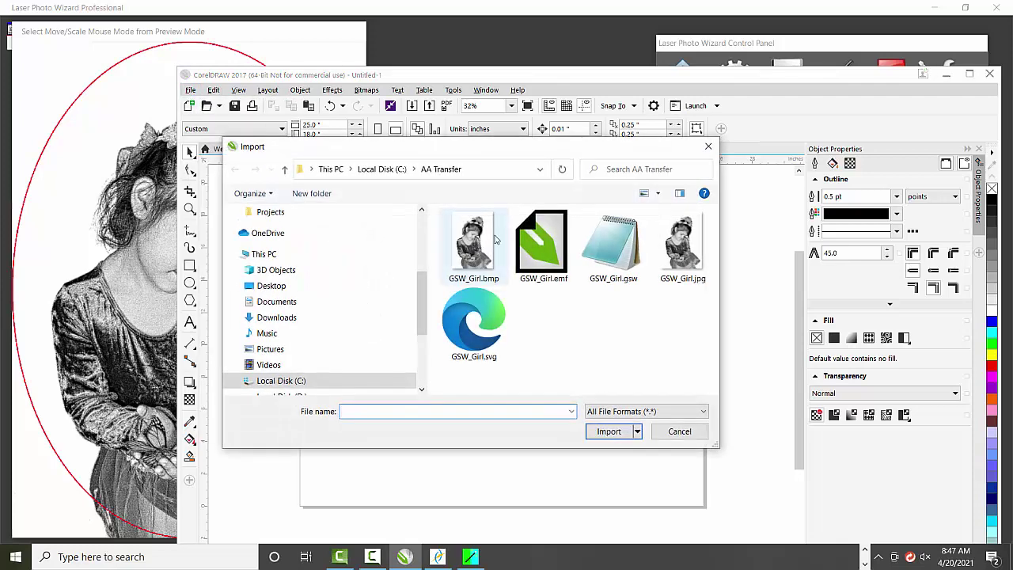
pyautogui.click(554, 246)
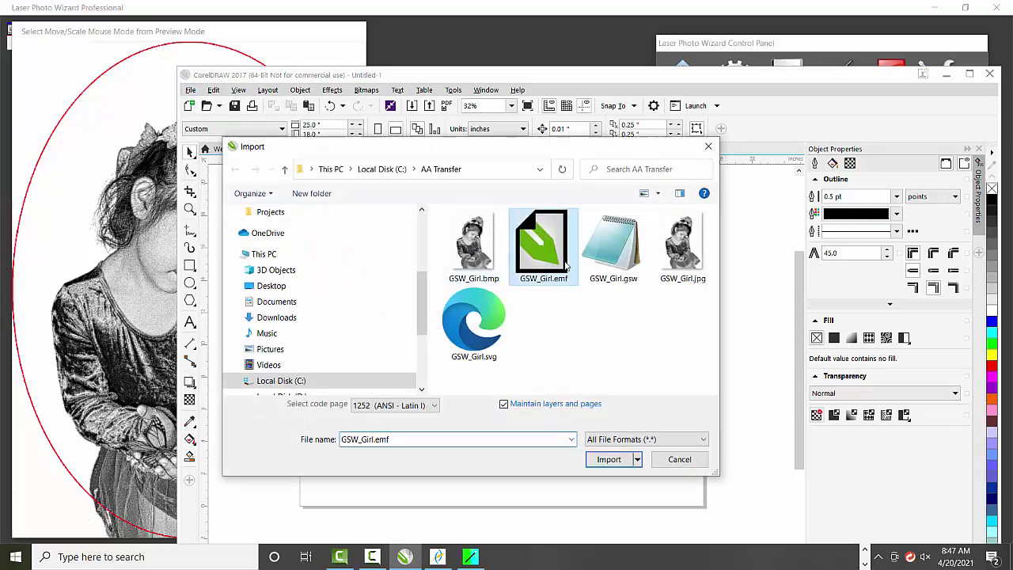
pyautogui.click(622, 457)
pyautogui.click(409, 231)
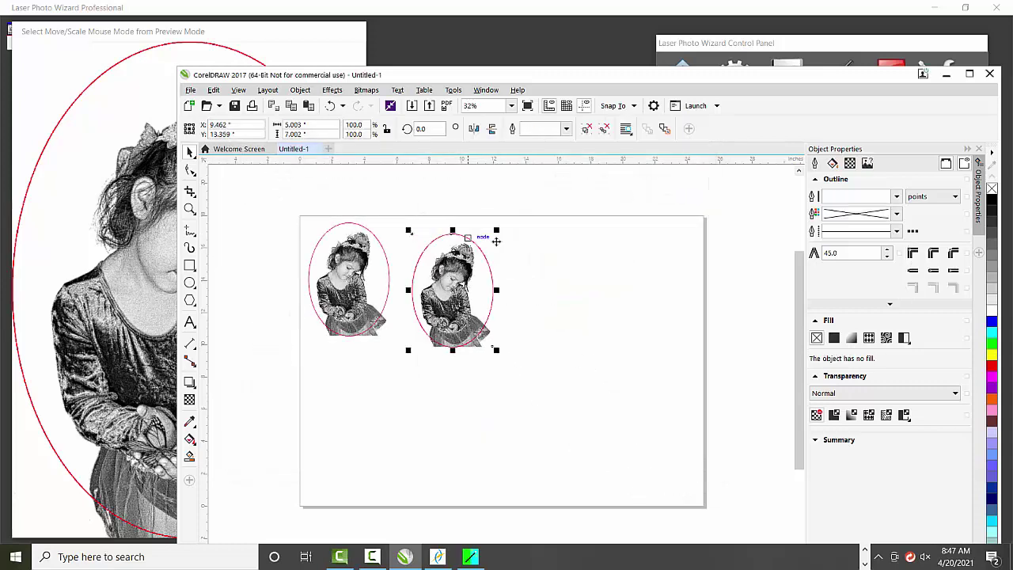
pyautogui.moveTo(458, 308); pyautogui.dragTo(458, 299)
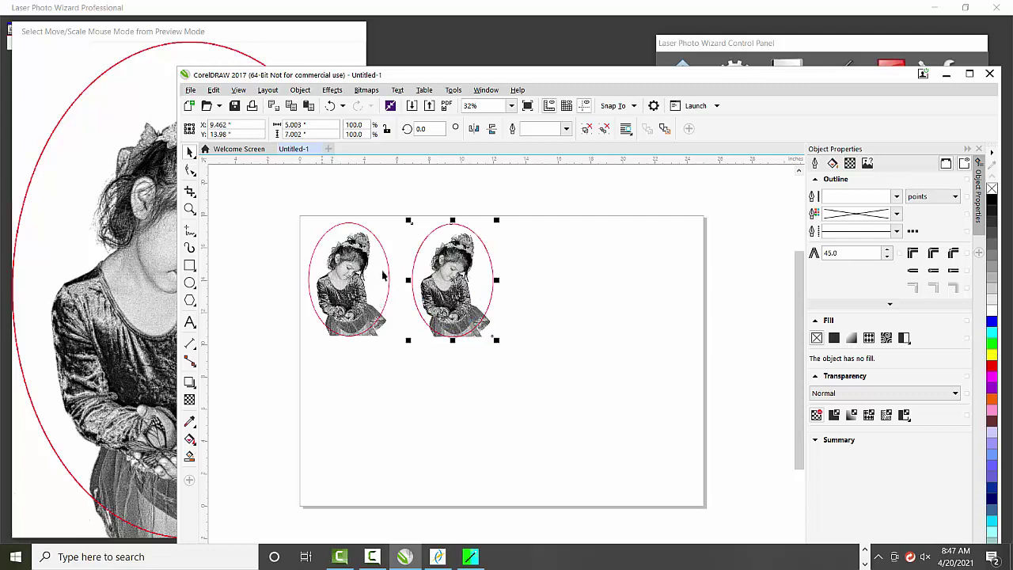